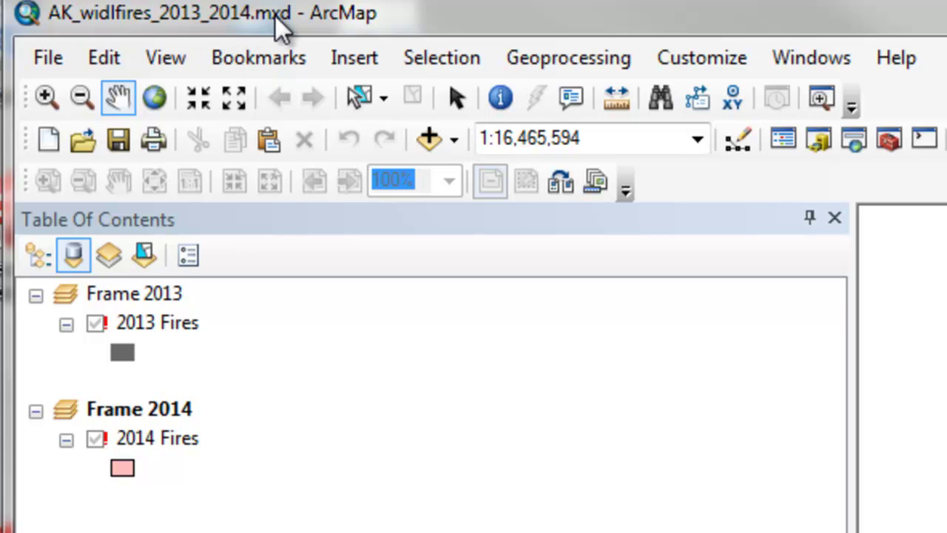
Switch between the Frame 2013 and Frame 2014 data frames, ending on Frame 2013.
click(157, 294)
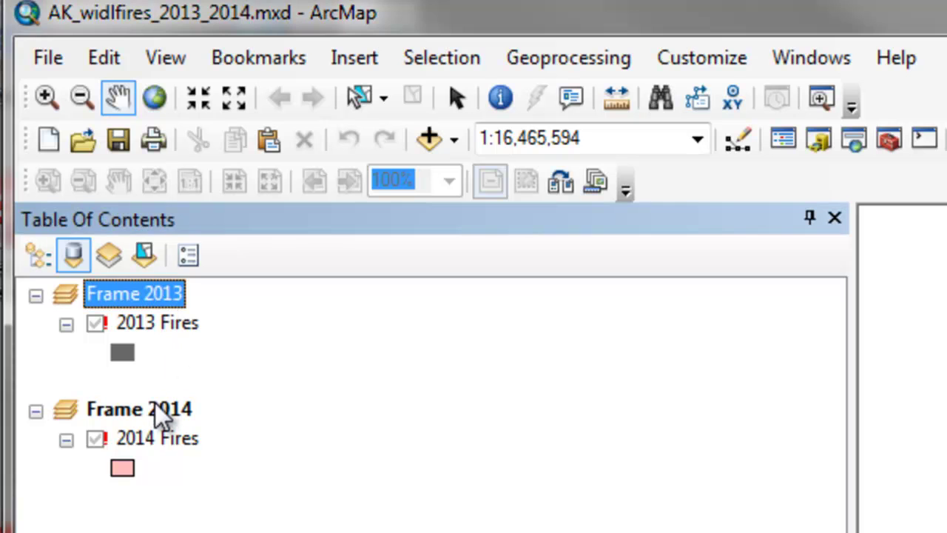
click(162, 414)
click(161, 290)
Select the 2013 and 2014 Fires layers, then bring up the 2013 Fires layer's context menu.
click(165, 323)
click(168, 444)
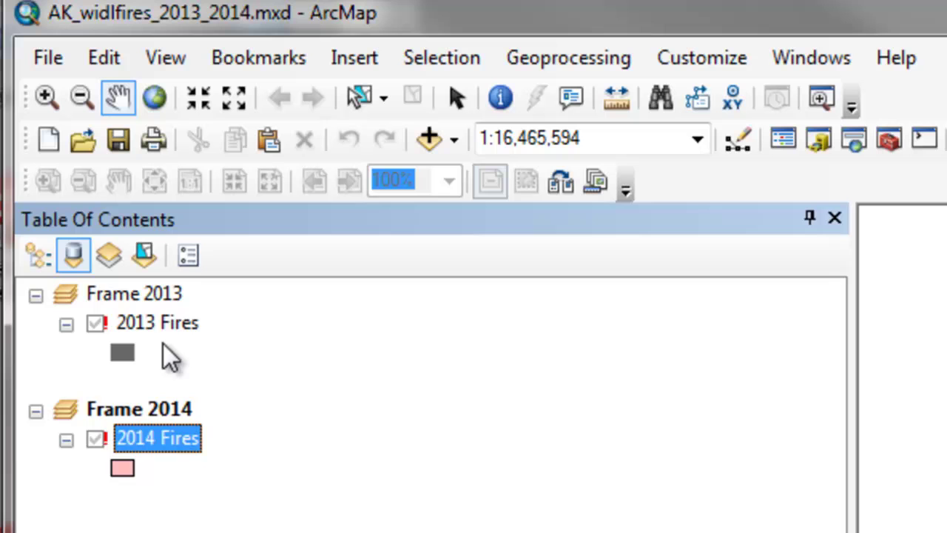
click(162, 331)
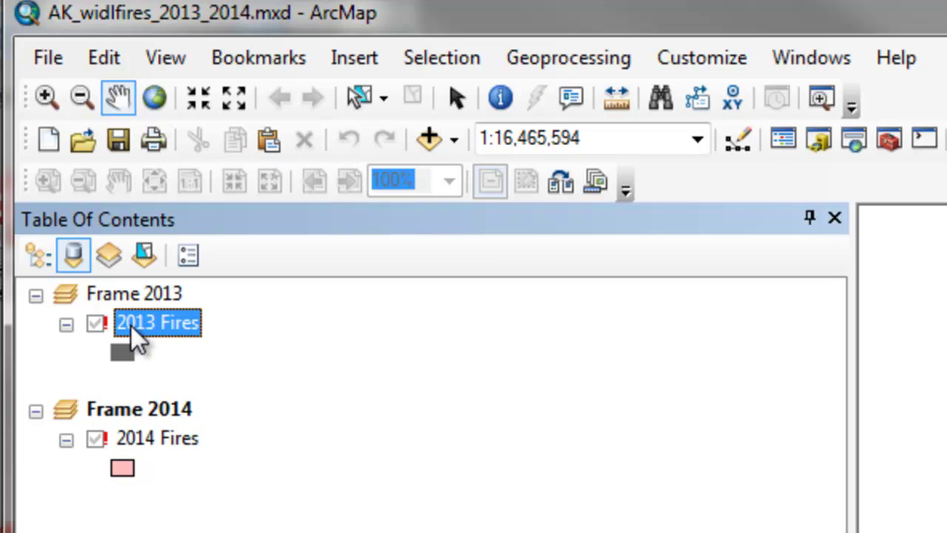
ctrl+click(139, 436)
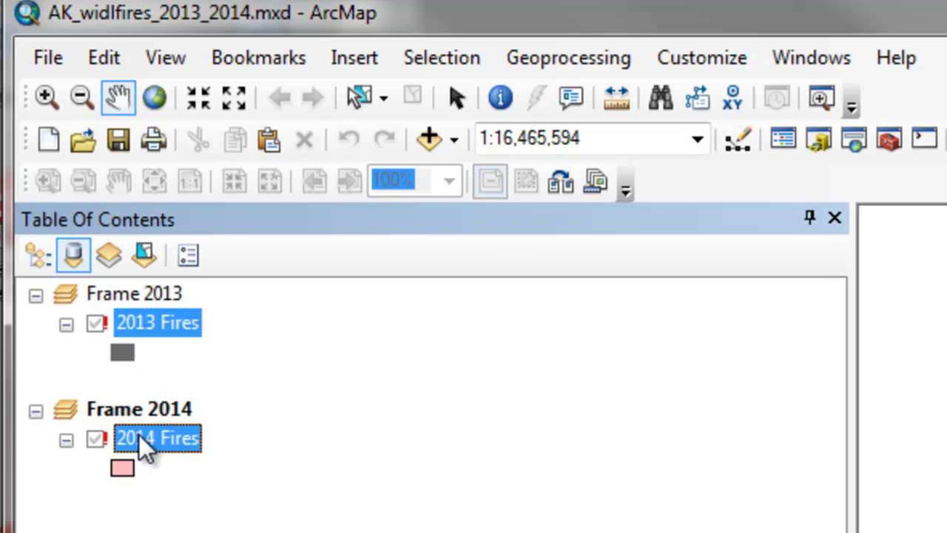
click(172, 328)
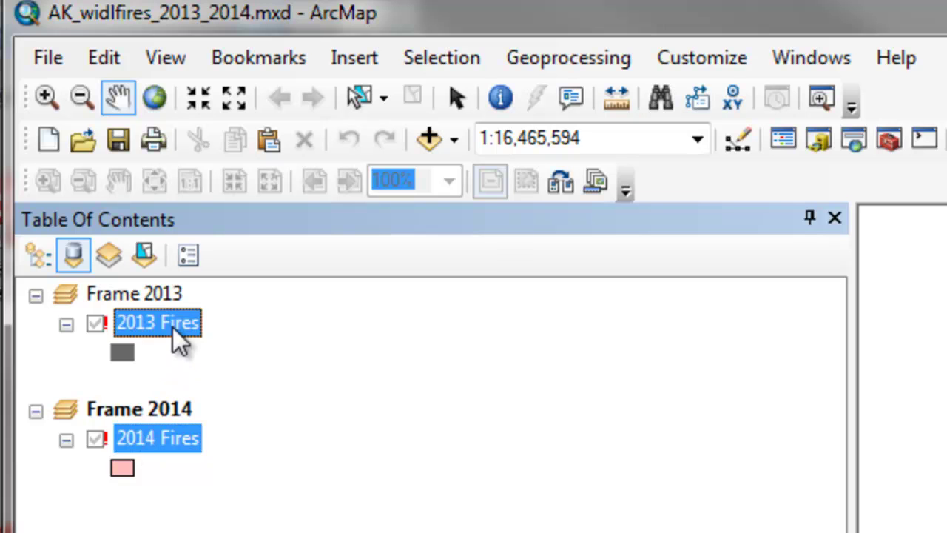
right_click(172, 327)
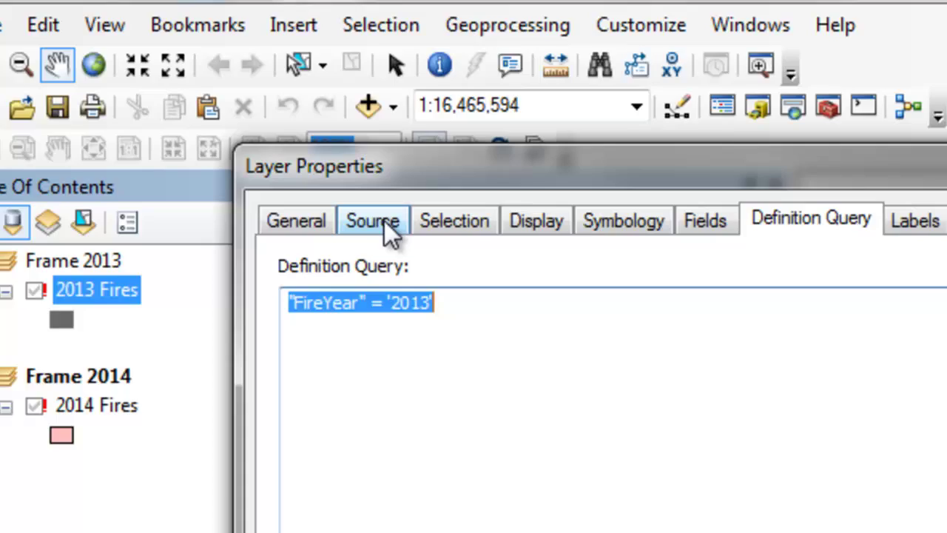
Inspect the 2013 Fires data source, highlighting the broken temp folder and FireAreaHistory feature class.
click(444, 257)
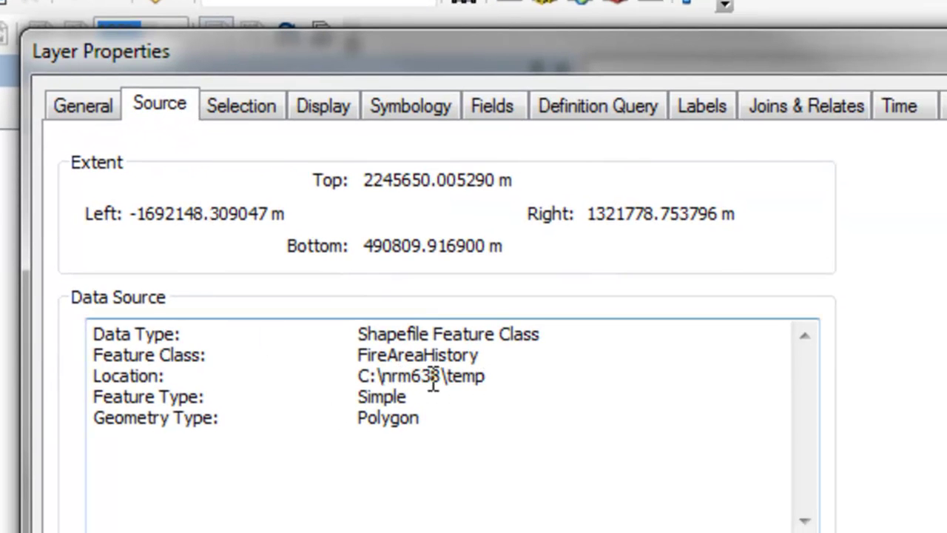
drag(487, 378, 444, 382)
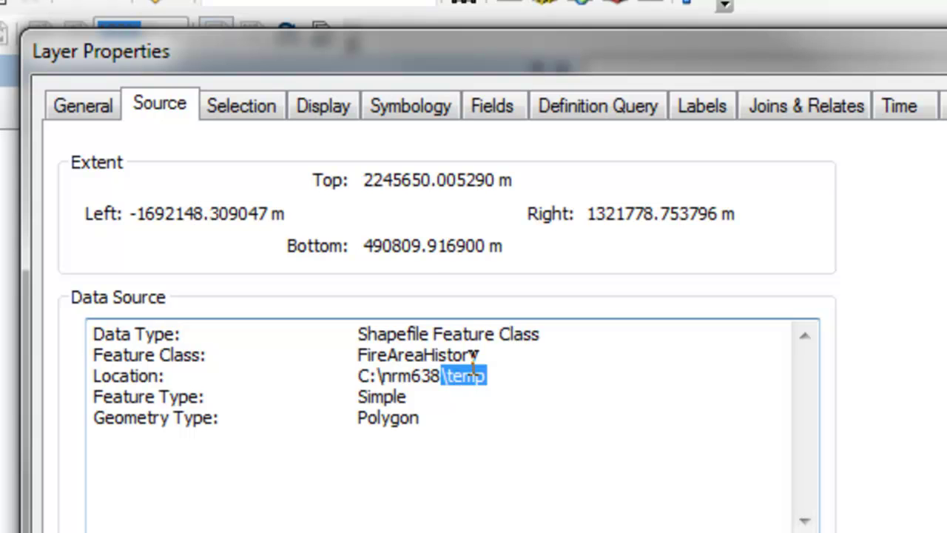
drag(473, 354, 363, 358)
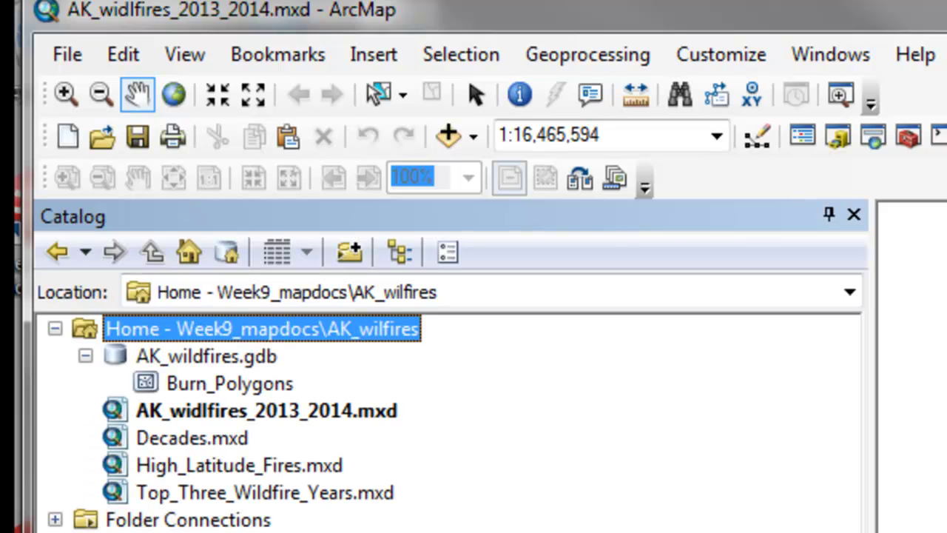
click(254, 411)
click(231, 440)
click(230, 466)
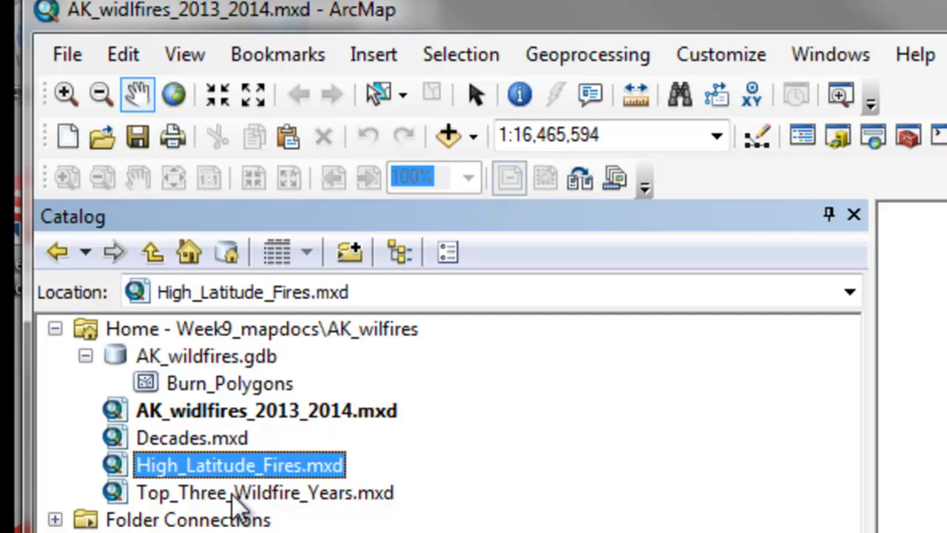
click(233, 494)
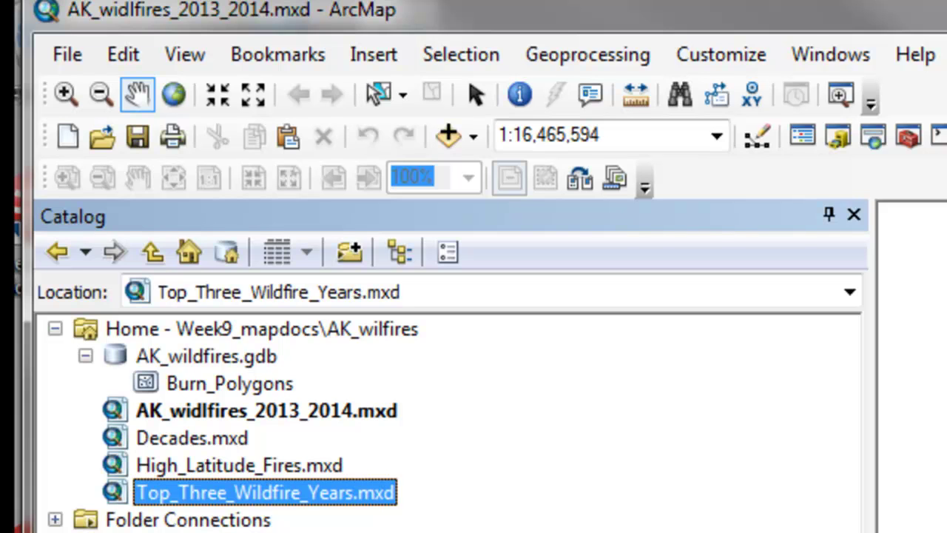
click(186, 381)
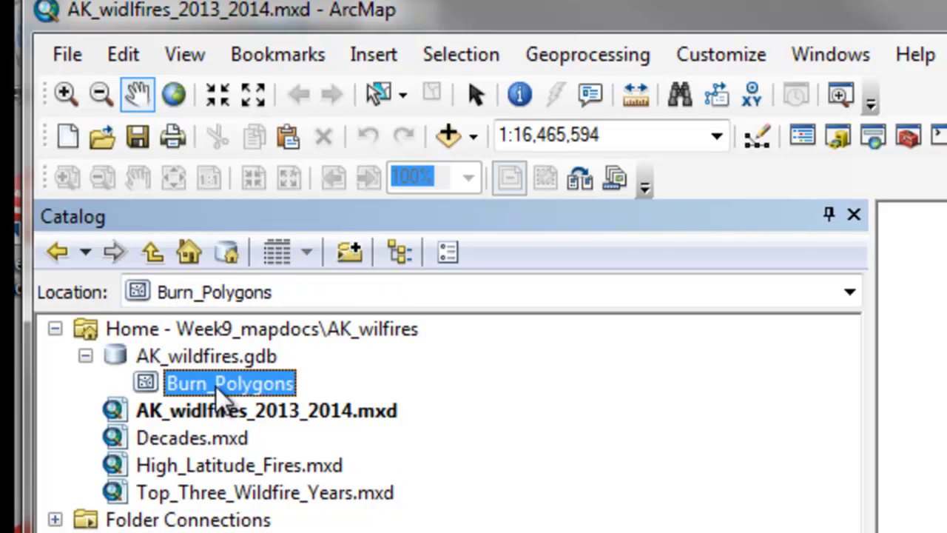
click(222, 354)
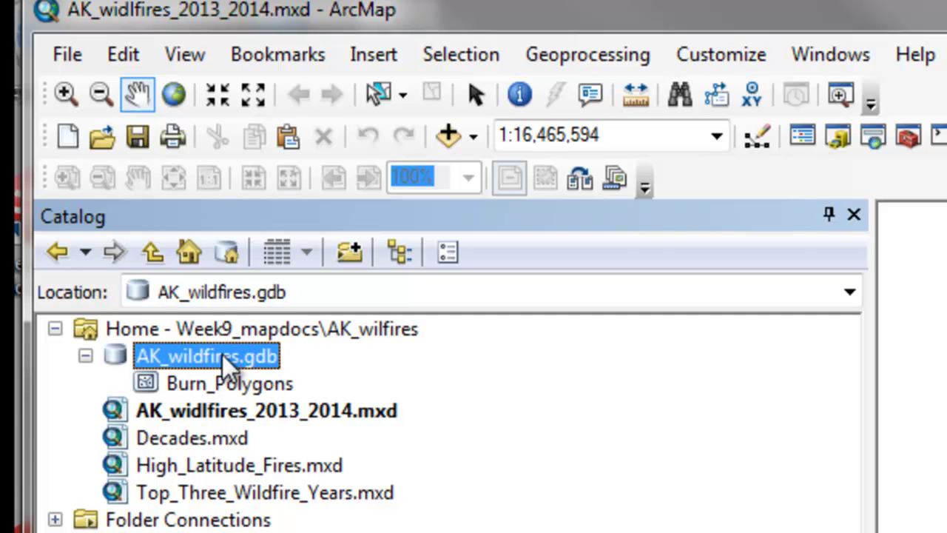
click(212, 410)
click(202, 438)
click(207, 465)
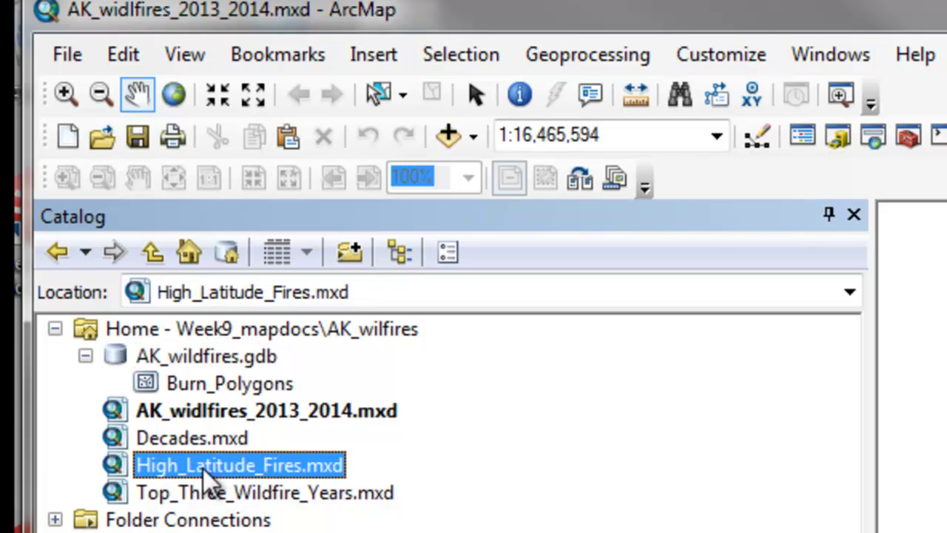
click(207, 492)
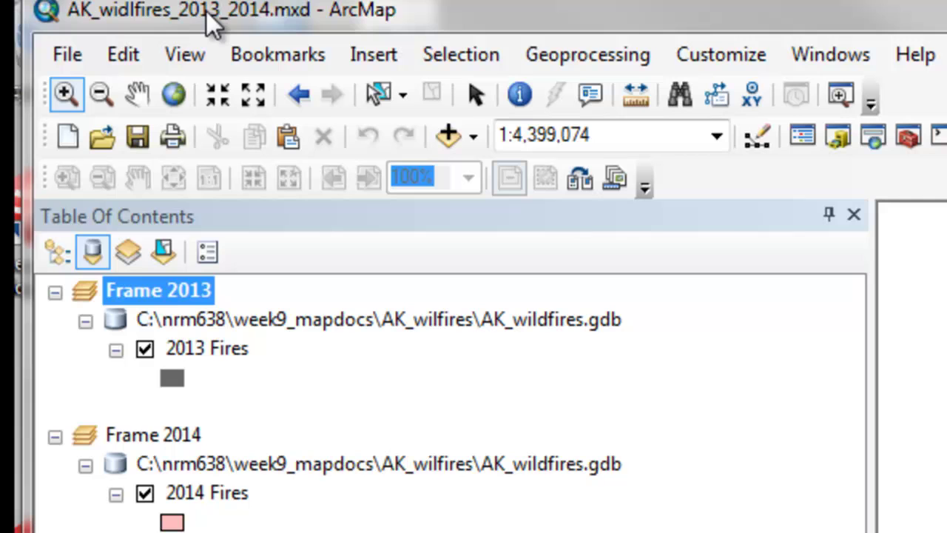
Show the repaired 2013 and 2014 Fires layers, then pick Top_Three_Wildfire_Years.mxd in the Catalog.
click(207, 349)
click(216, 492)
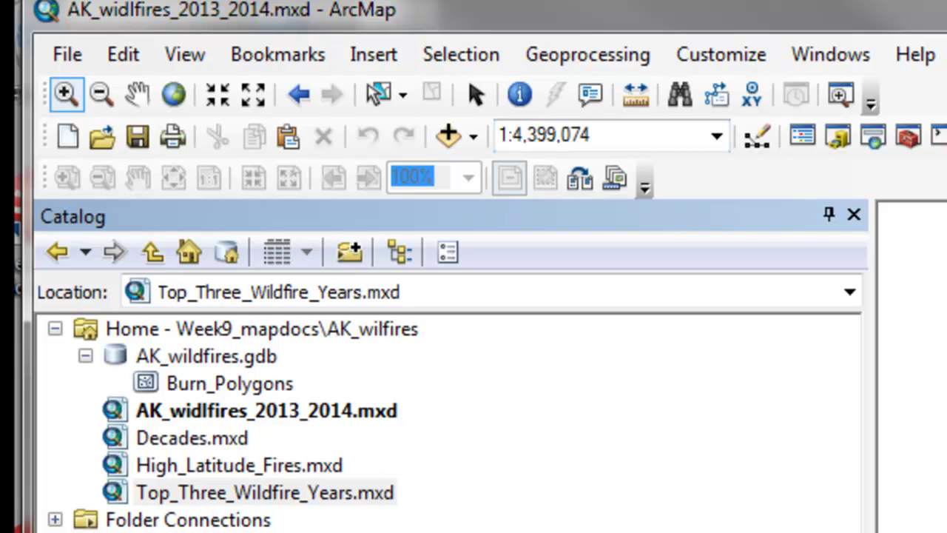
click(261, 490)
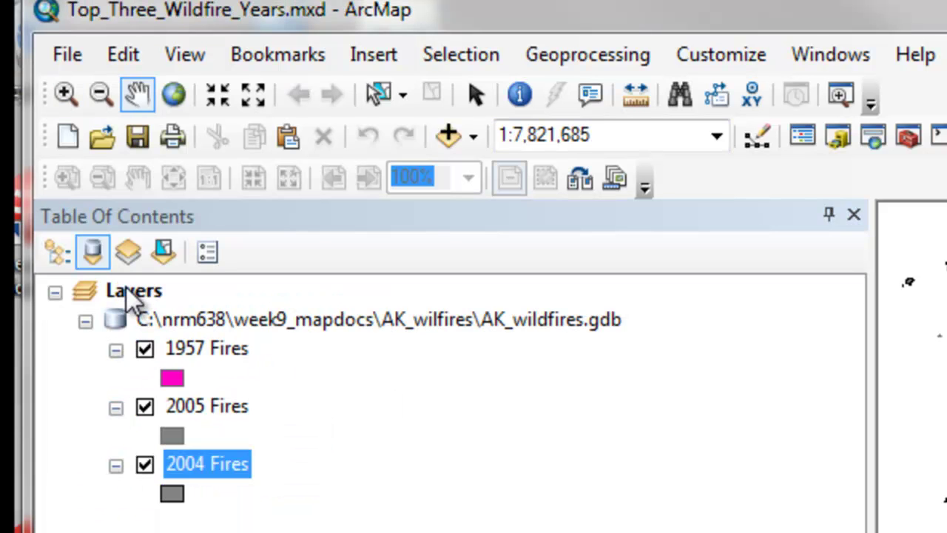
Select the 1957, 2005 and 2004 Fires layers in the new map document.
click(201, 351)
click(200, 407)
click(212, 466)
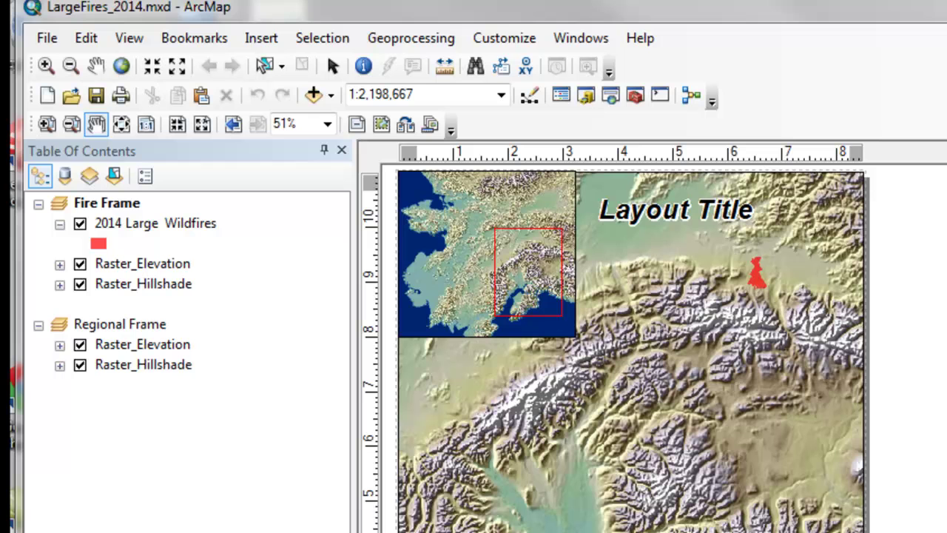
click(129, 40)
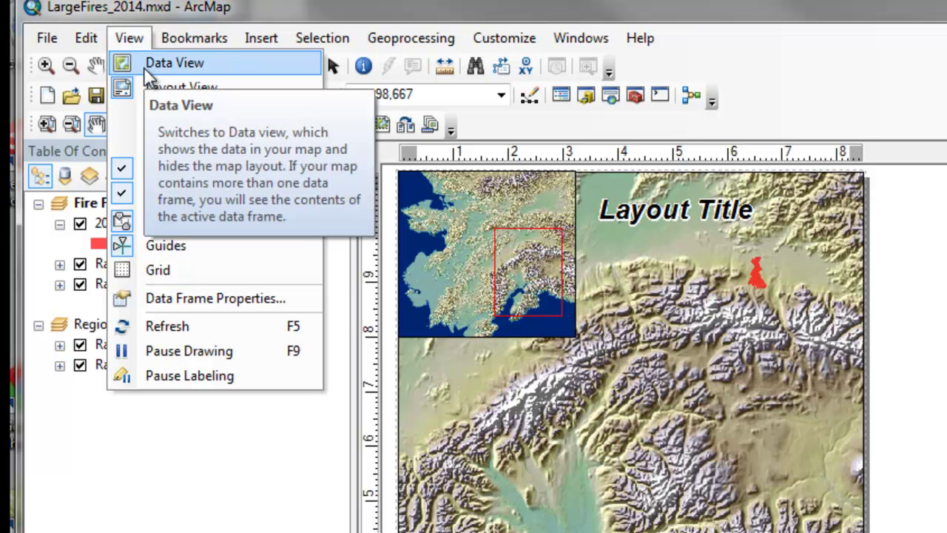
click(144, 66)
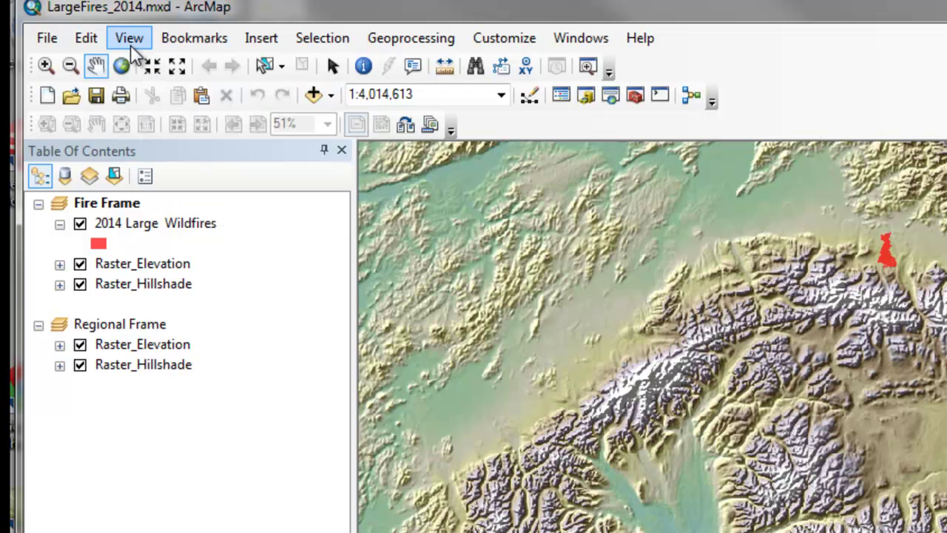
click(111, 203)
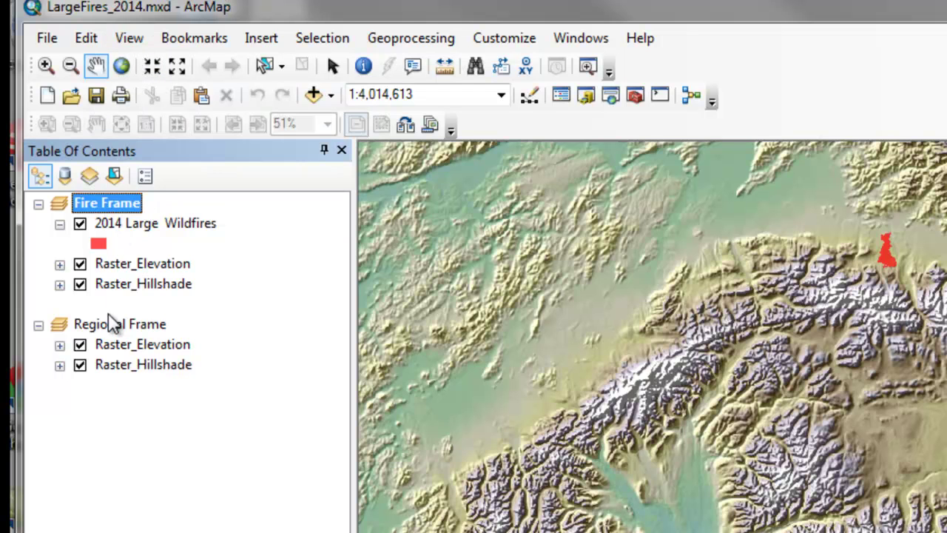
click(112, 324)
click(108, 203)
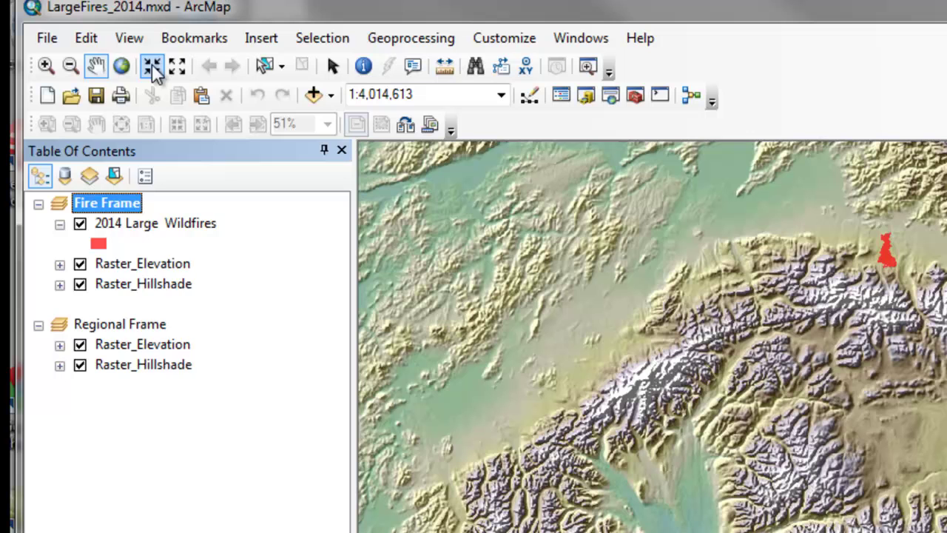
click(129, 38)
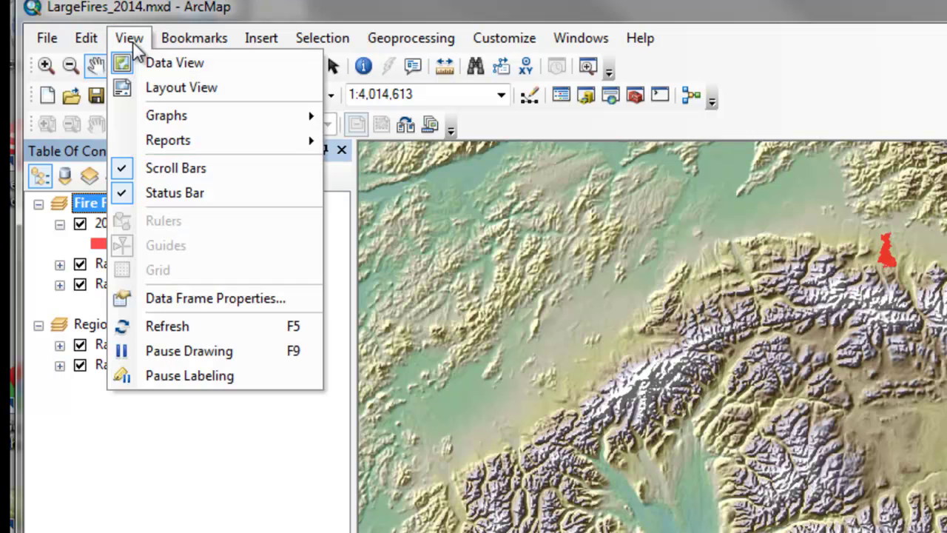
click(144, 87)
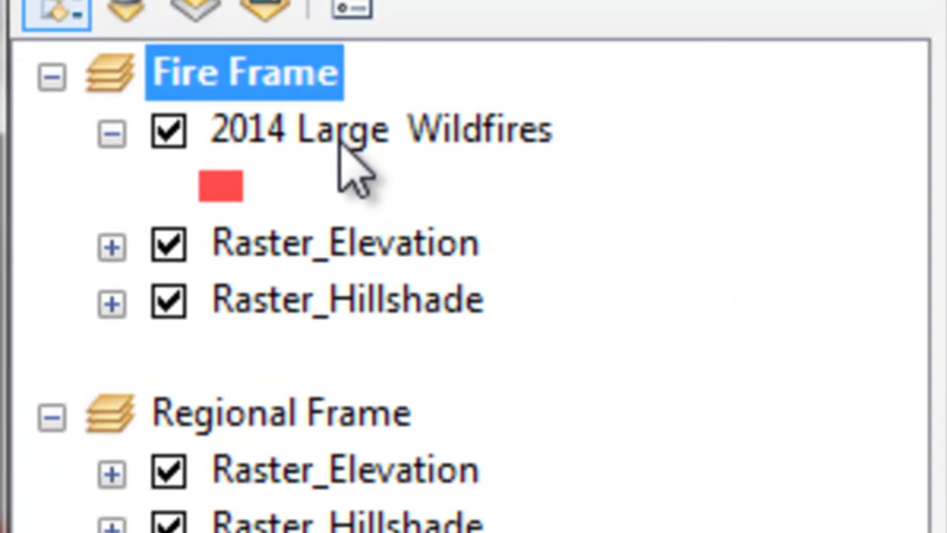
click(340, 142)
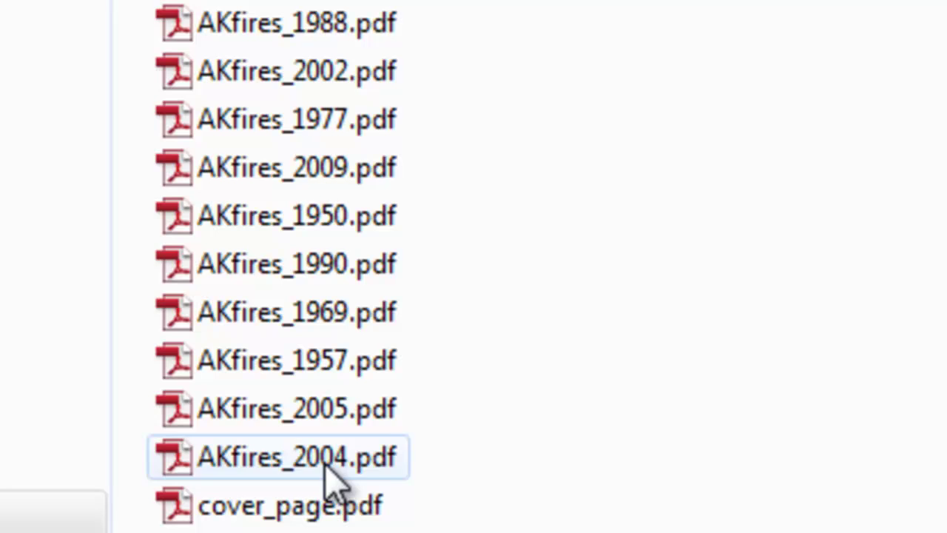
Browse the 2004, 2005, 1957 and 1969 wildfire PDFs, then close the 2004 map.
click(391, 470)
click(322, 423)
click(299, 362)
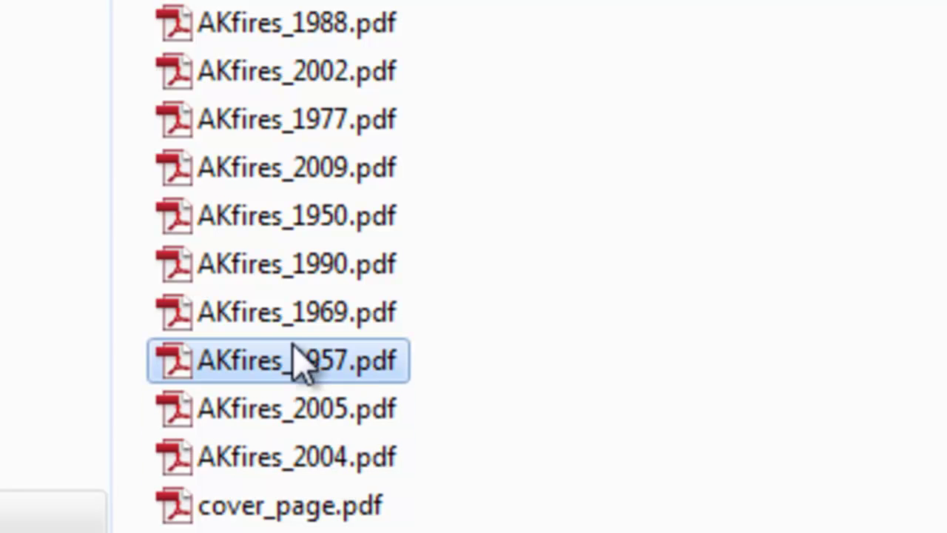
click(302, 314)
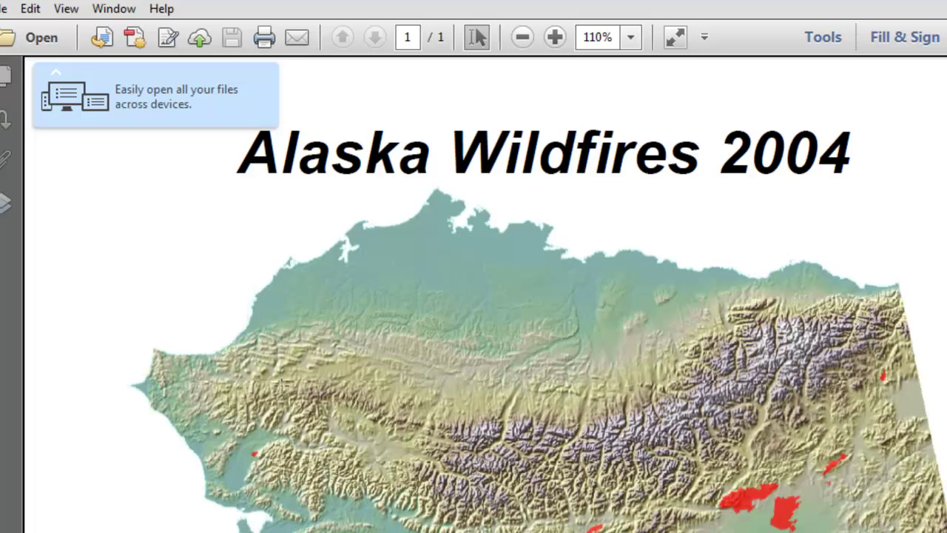
click(936, 2)
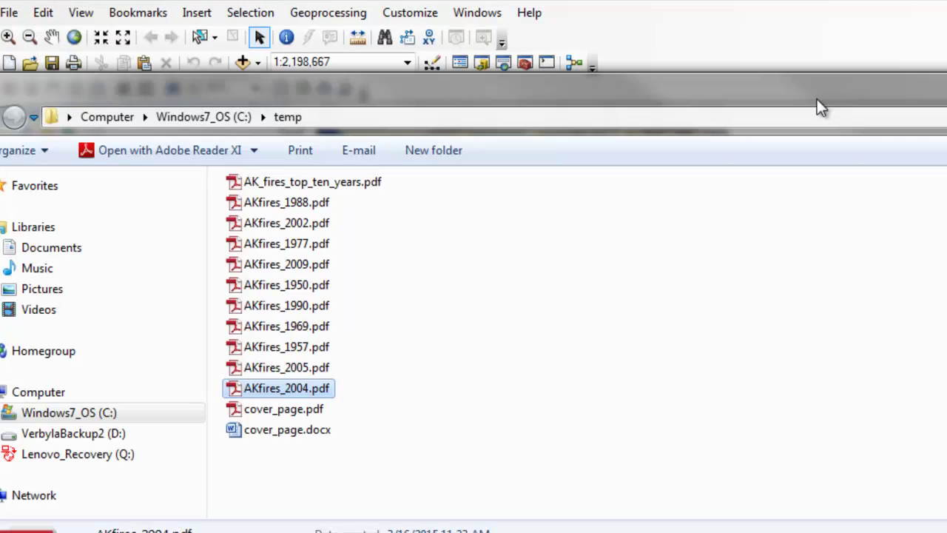
Run through the yearly wildfire PDFs and cover page, ending on AK_fires_top_ten_years.pdf.
click(319, 367)
click(311, 346)
click(303, 325)
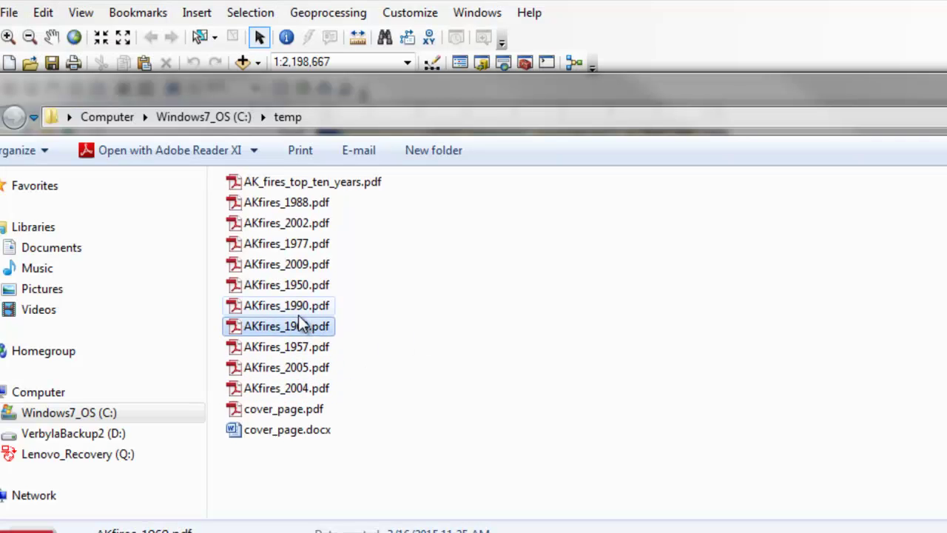
click(300, 306)
click(296, 285)
click(290, 264)
click(281, 244)
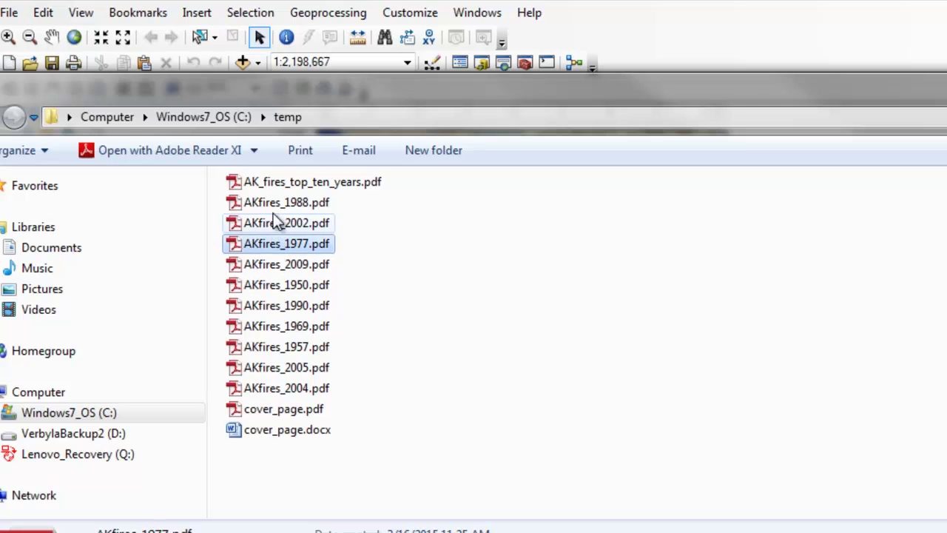
click(266, 412)
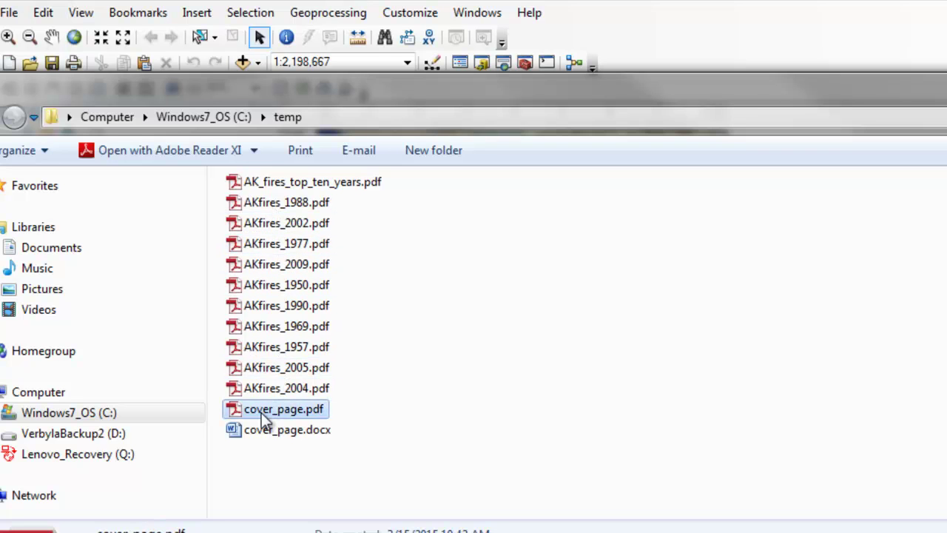
click(268, 185)
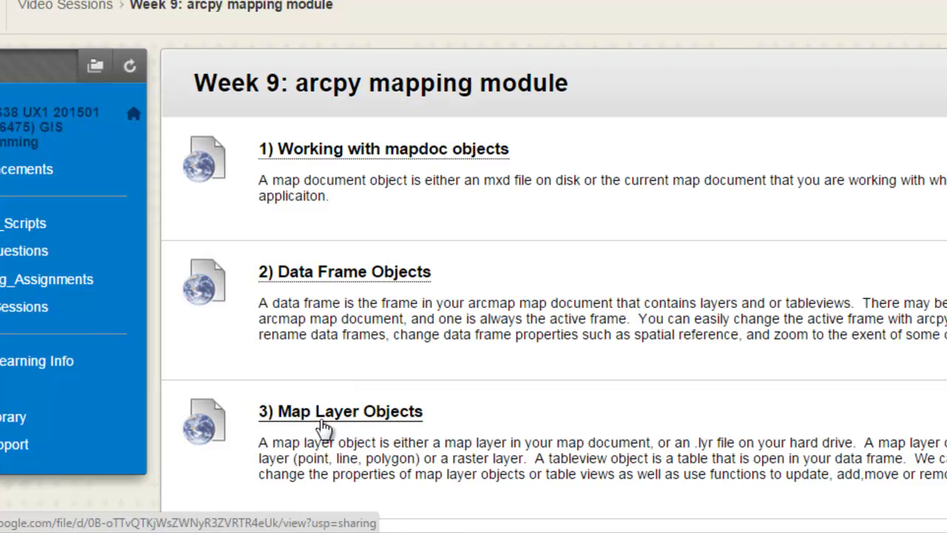
Scroll down and back up through the Week 9 module's lessons.
scroll(555, 296, down, 5)
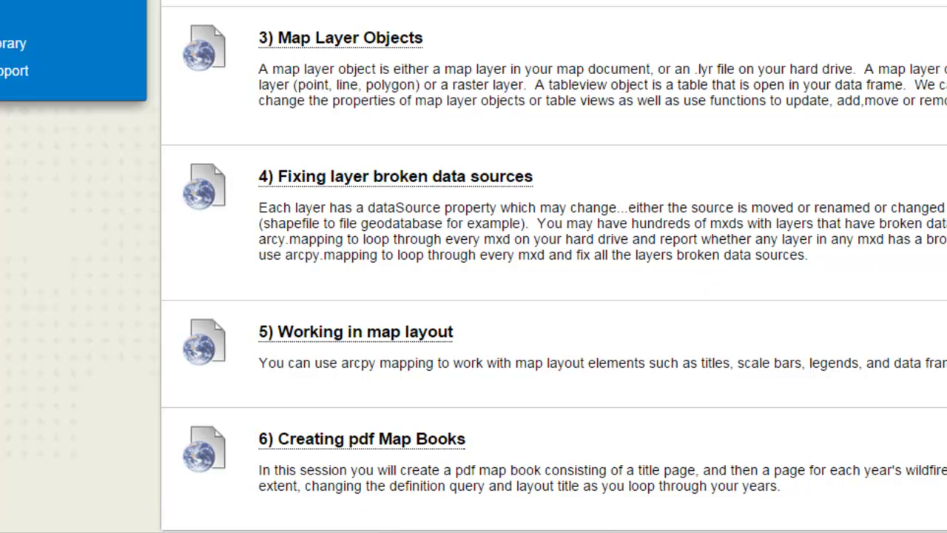
scroll(474, 266, up, 5)
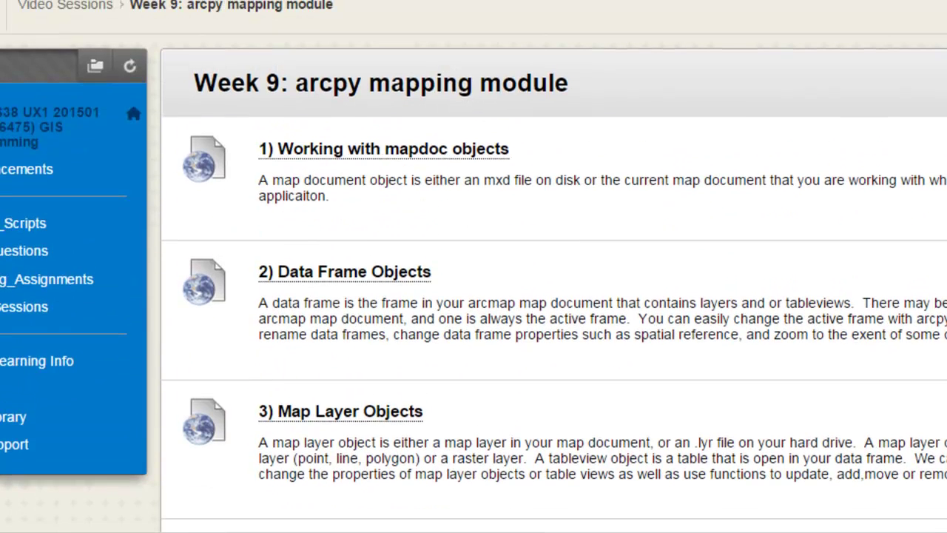